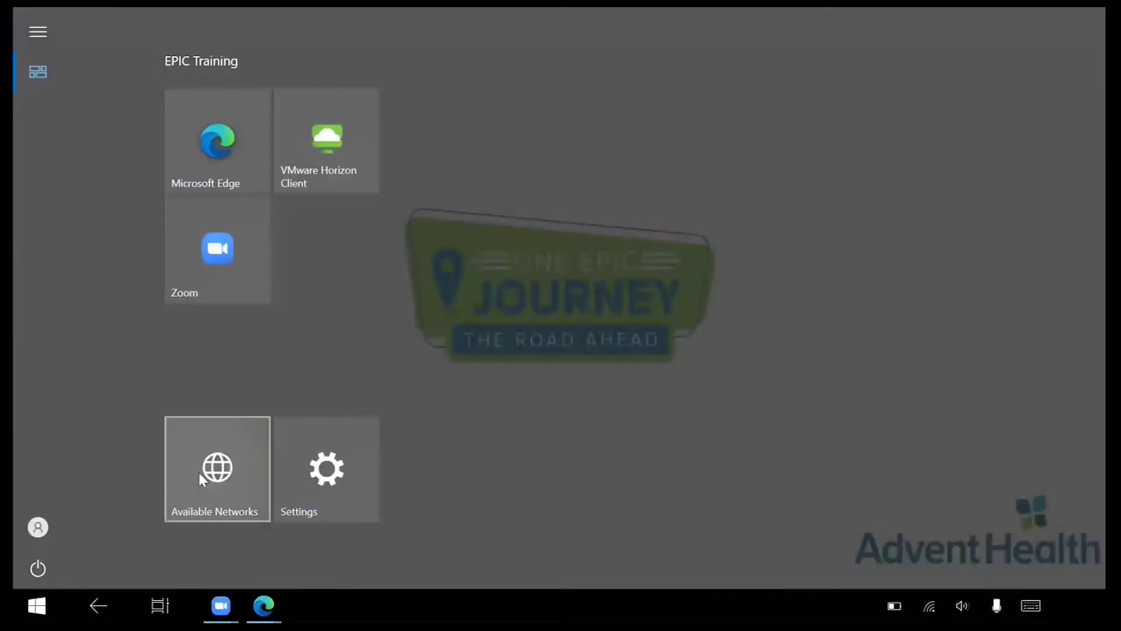
Set the Display scale for text, apps and other items to 150% (Recommended)
click(200, 474)
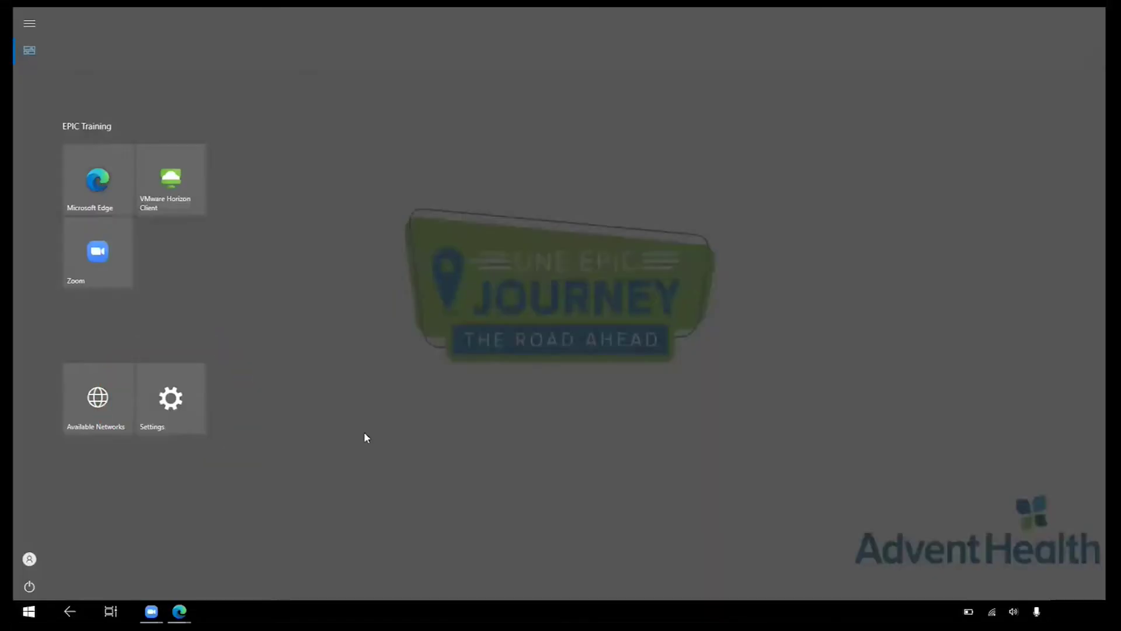
click(177, 412)
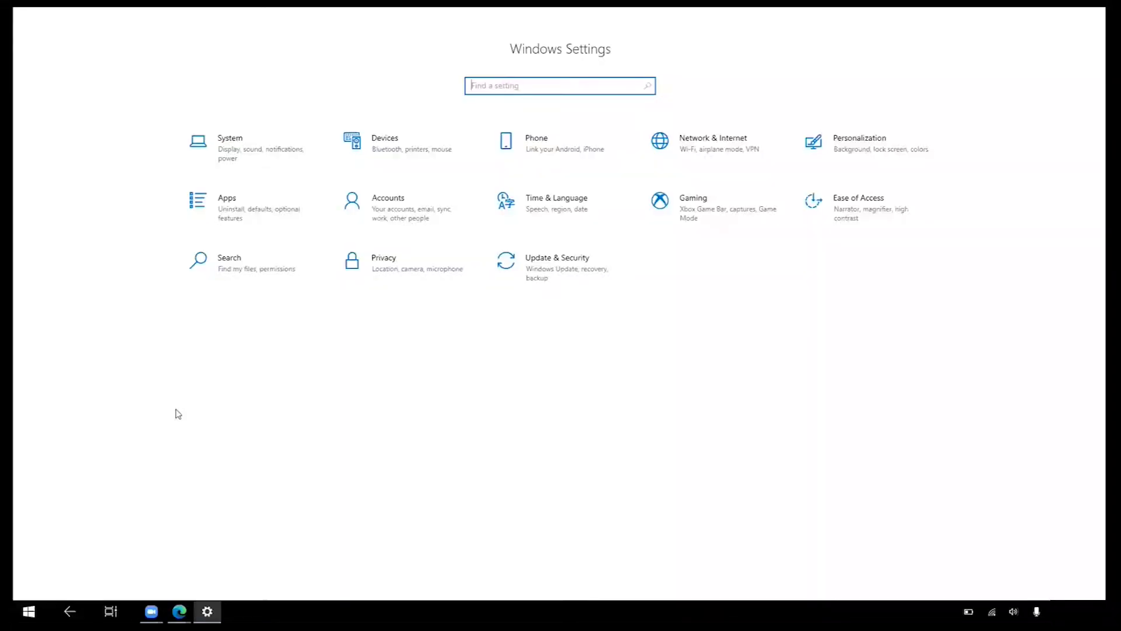
click(258, 152)
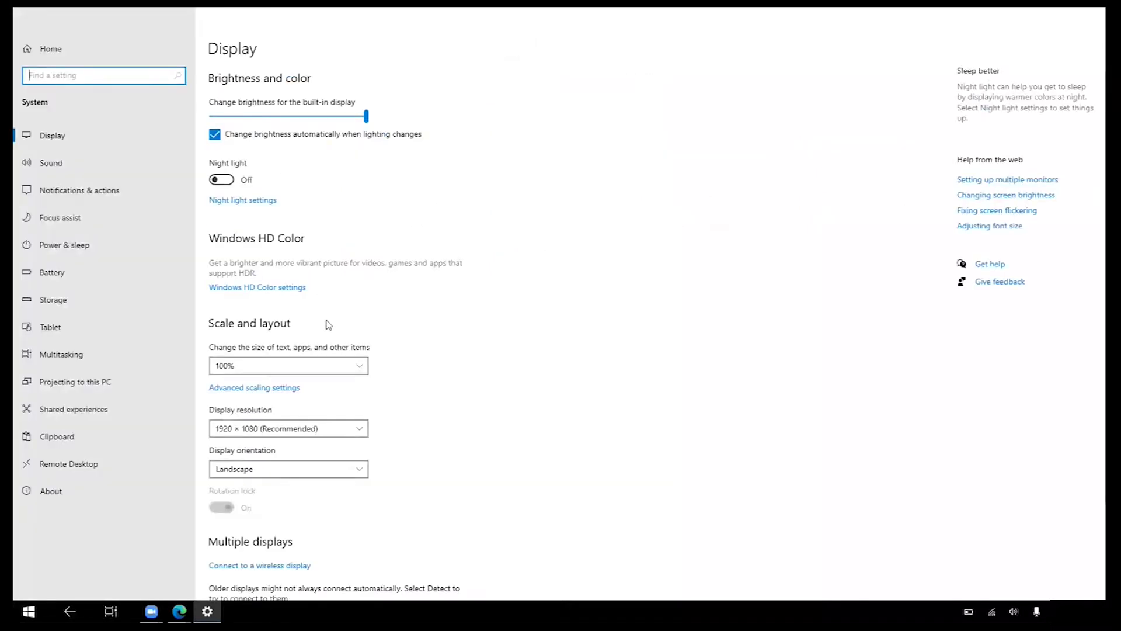
click(345, 374)
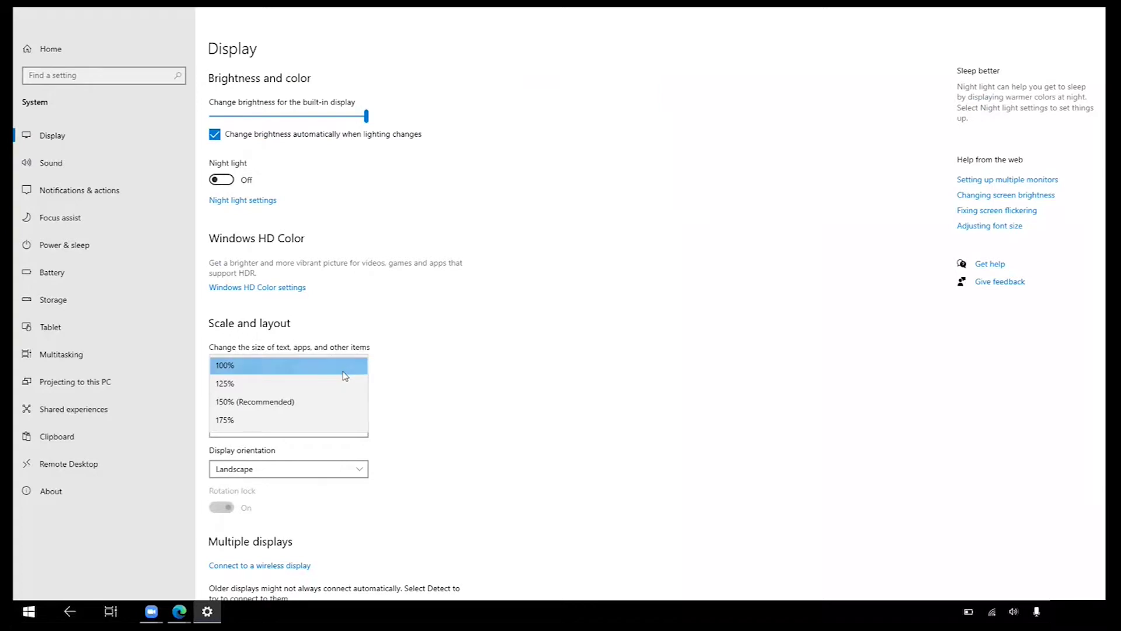
click(343, 407)
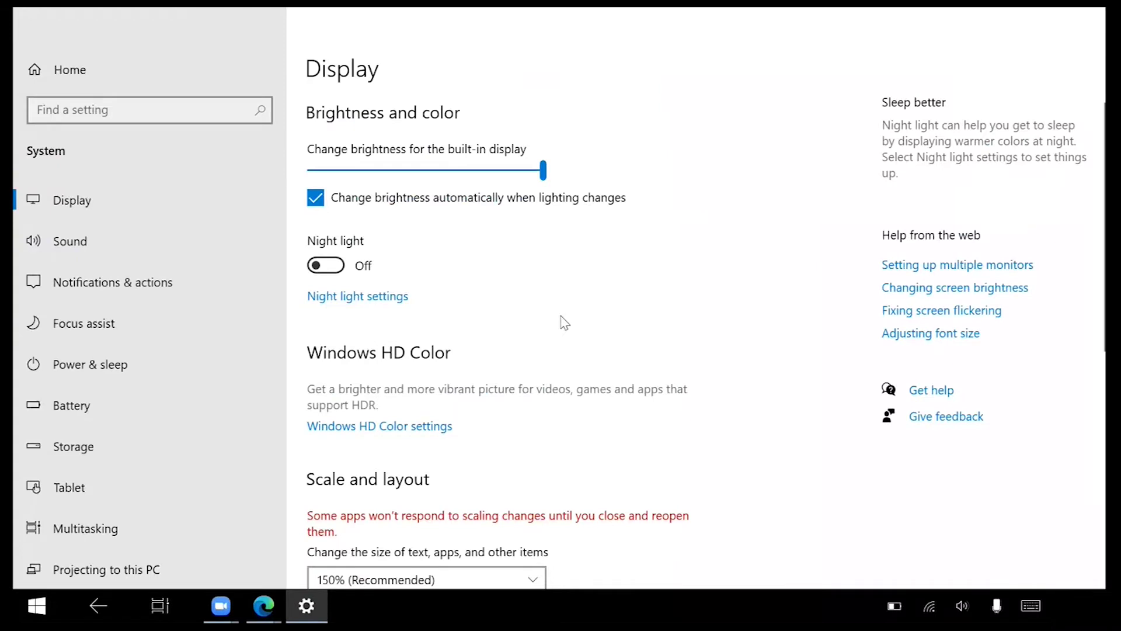
Close the Settings window from the taskbar and launch Microsoft Edge
scroll(564, 322, down, 4)
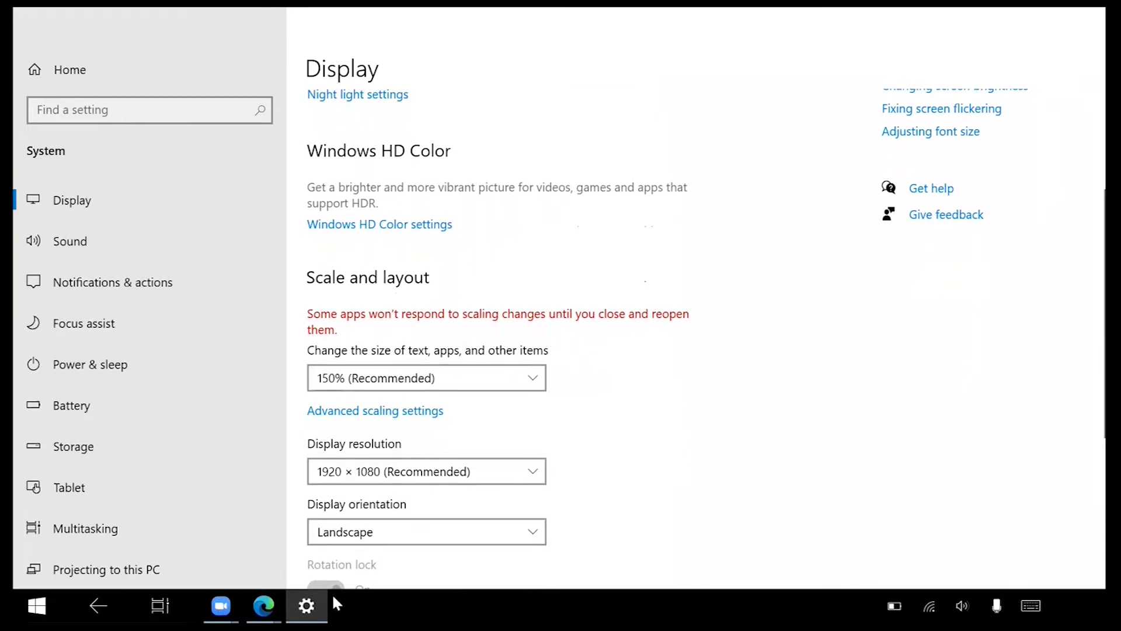
mouse_move(312, 608)
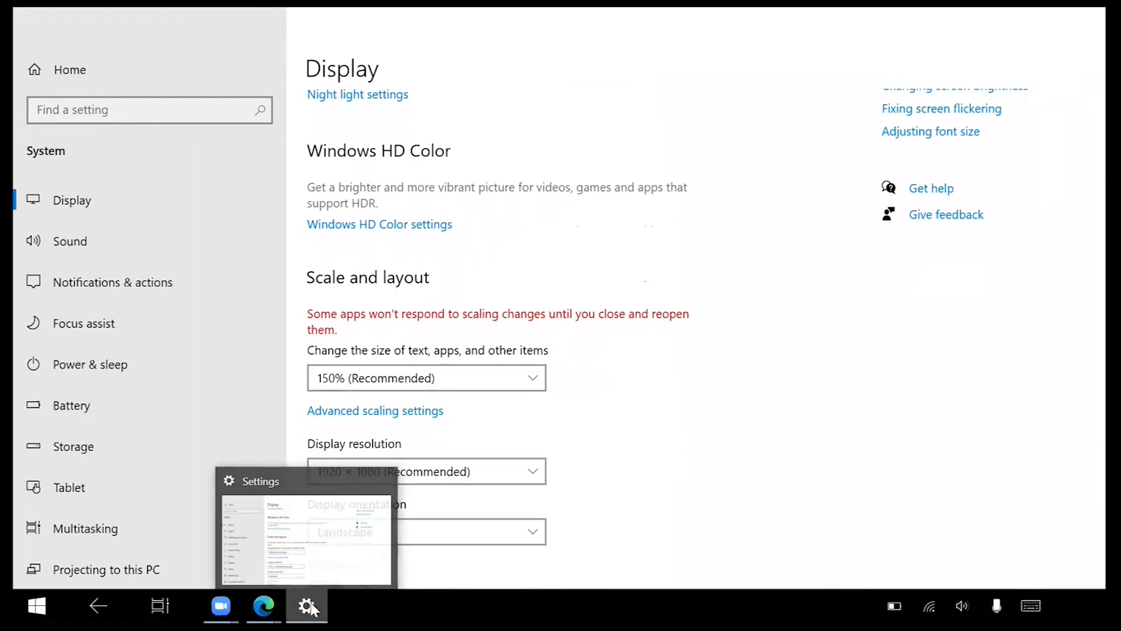
right_click(308, 606)
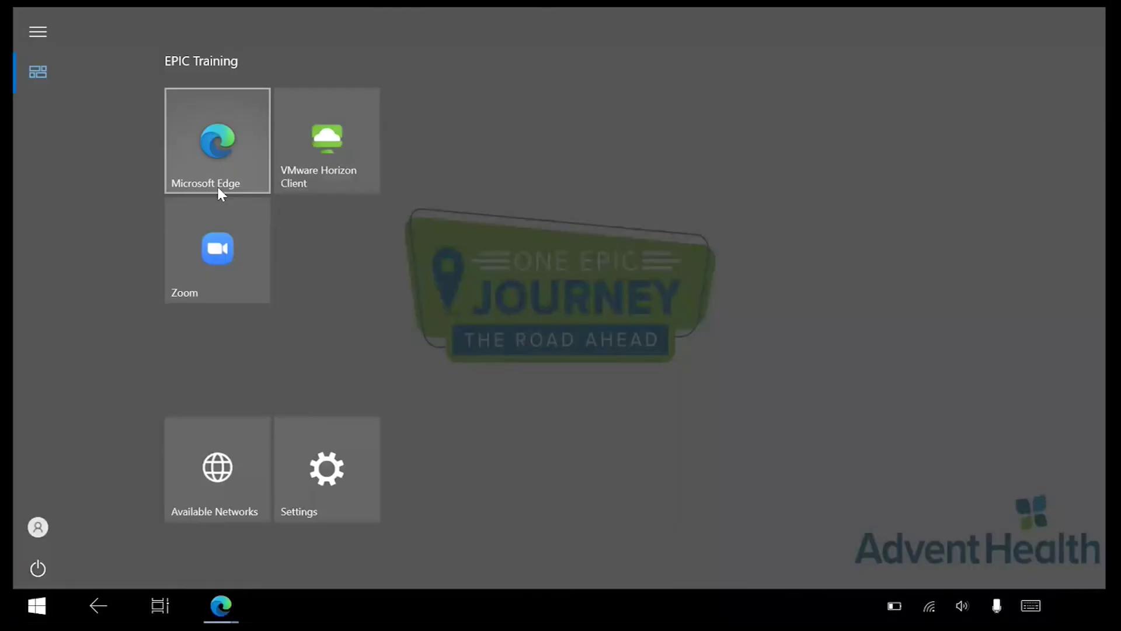
click(218, 188)
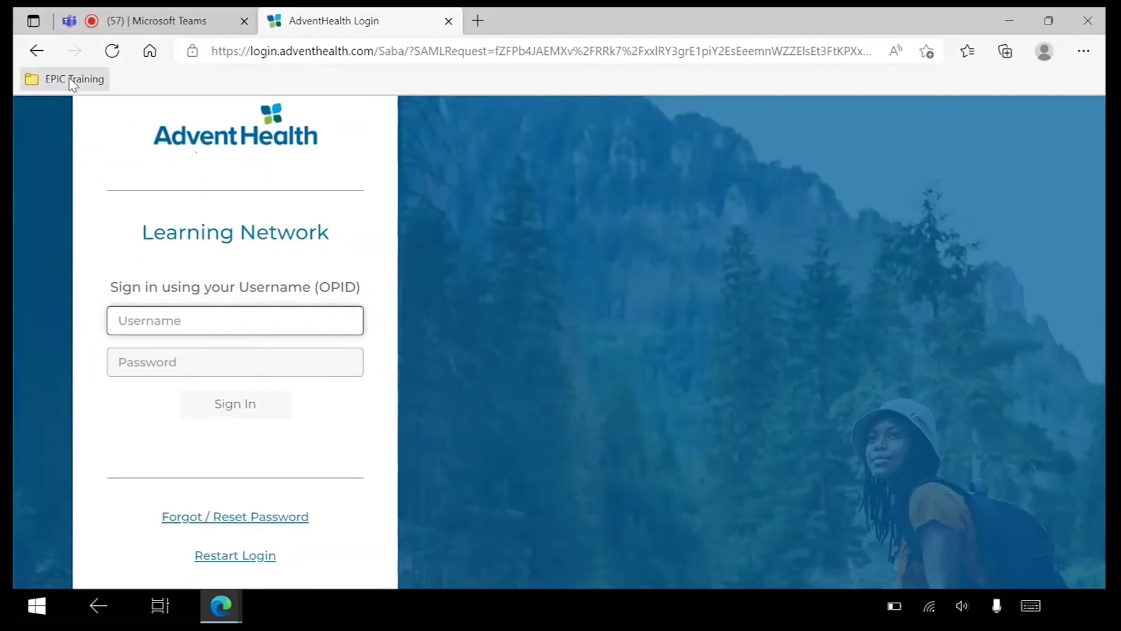
Sign in to AdventHealth Learning Network from the EPIC Training bookmarks with the trainee's OPID and password, then check the dashboard
click(72, 82)
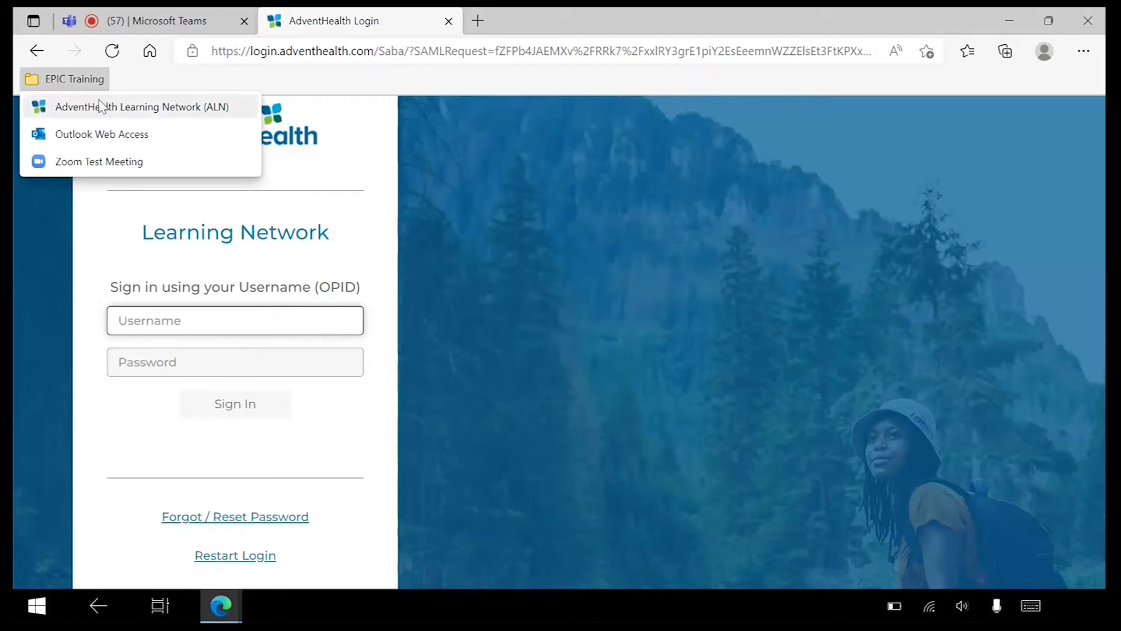
click(139, 111)
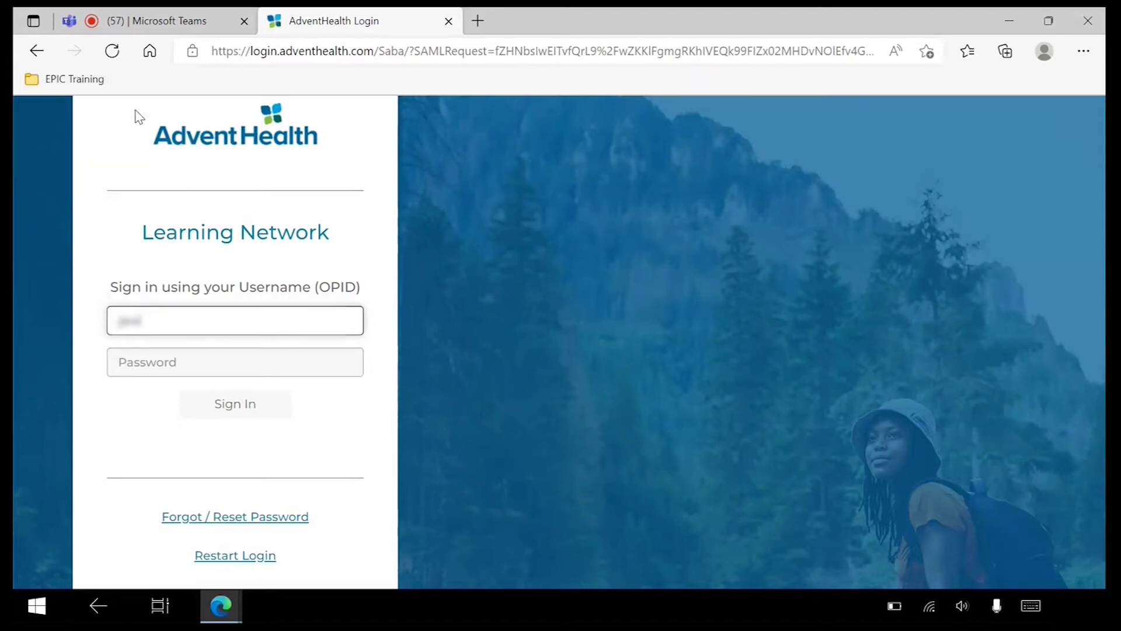
key(Tab)
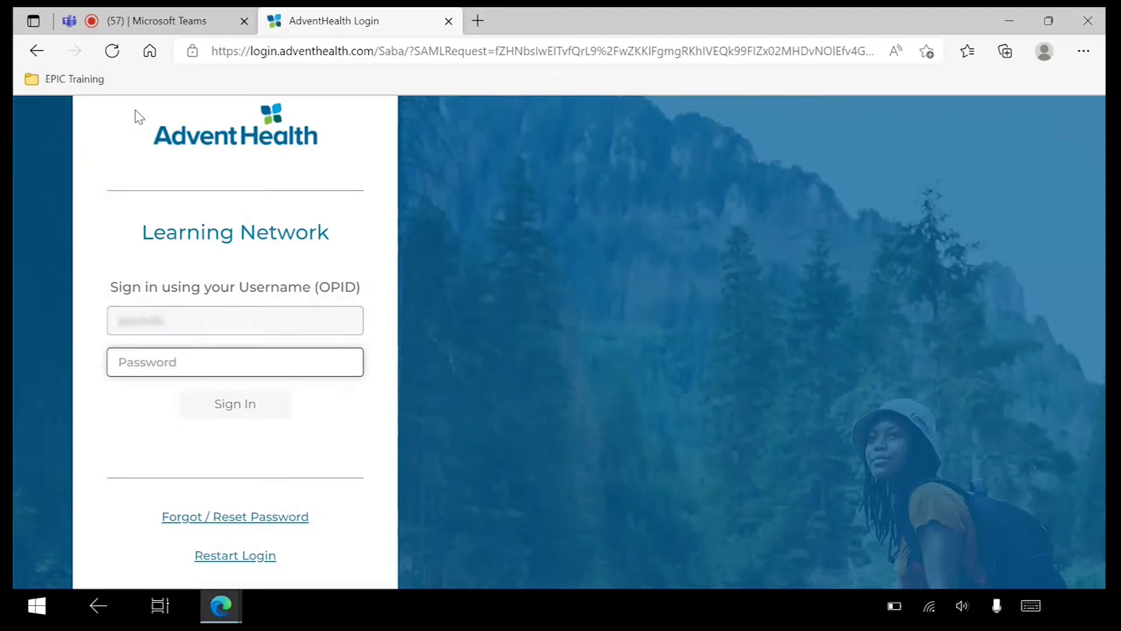
text(**********)
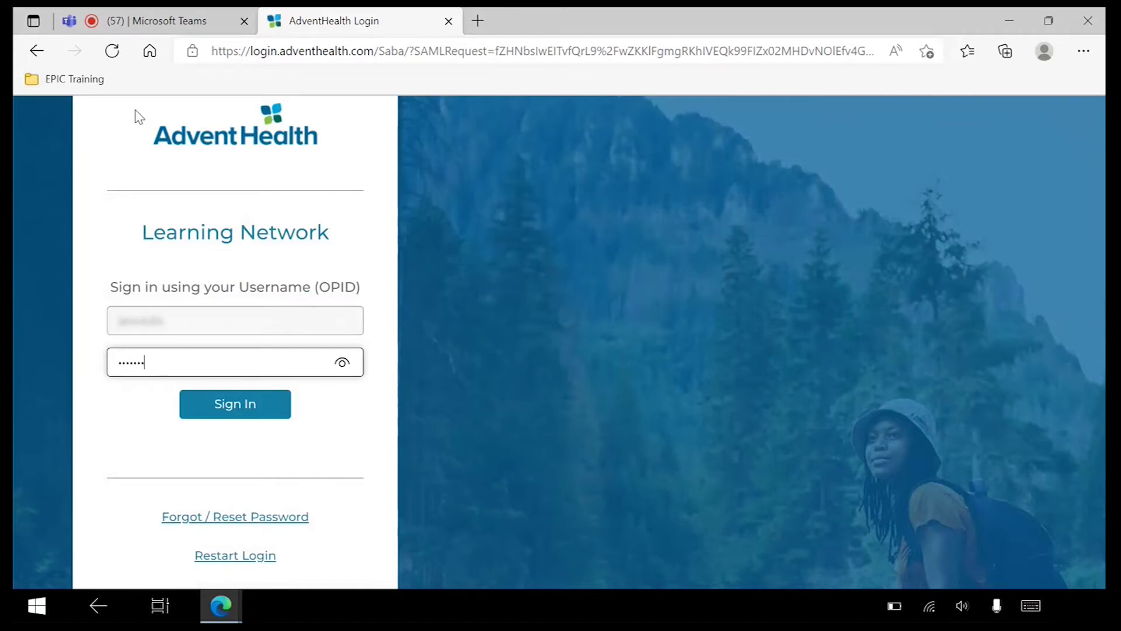
text(***)
key(Return)
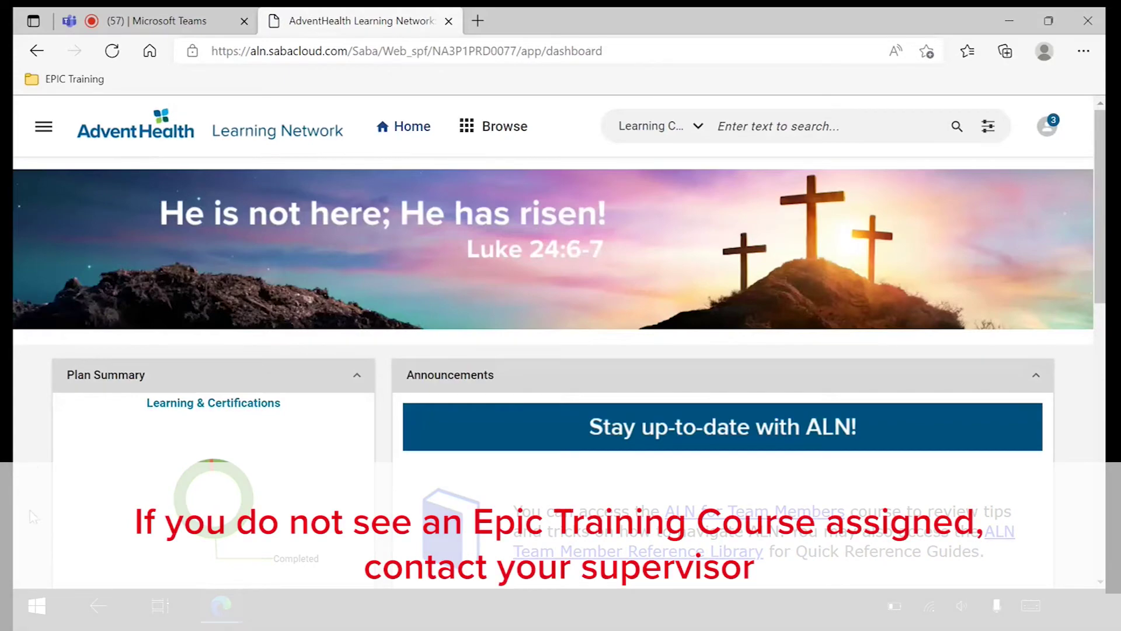
scroll(32, 514, down, 3)
scroll(33, 517, down, 3)
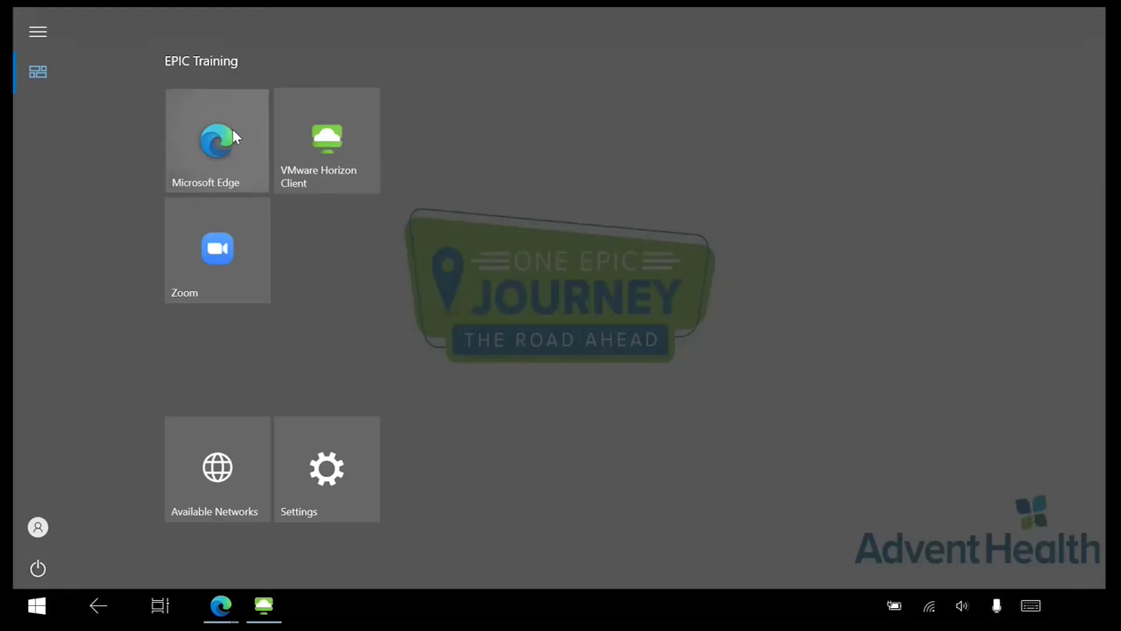
Open Zoom Test Meeting from the EPIC Training bookmarks and join it with the camera on
click(234, 130)
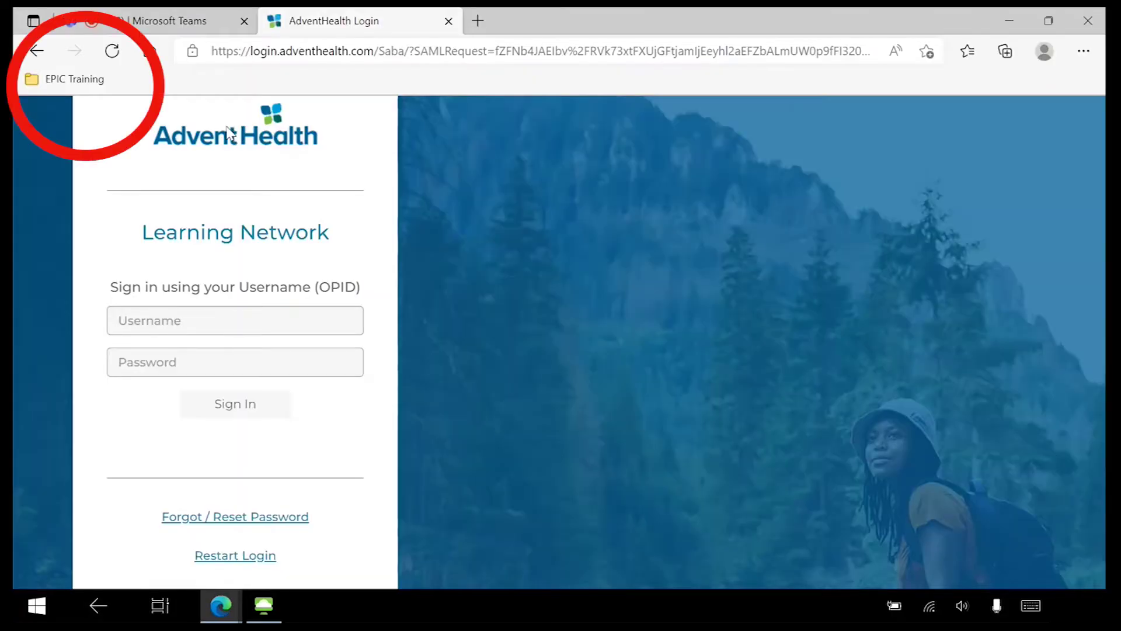
click(102, 81)
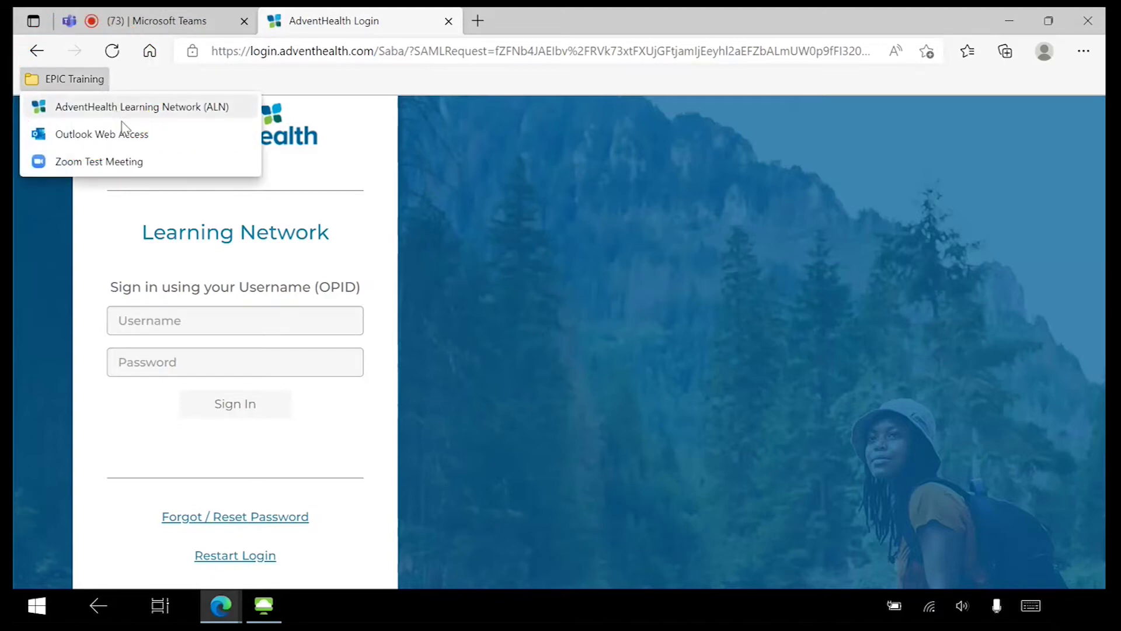
click(170, 168)
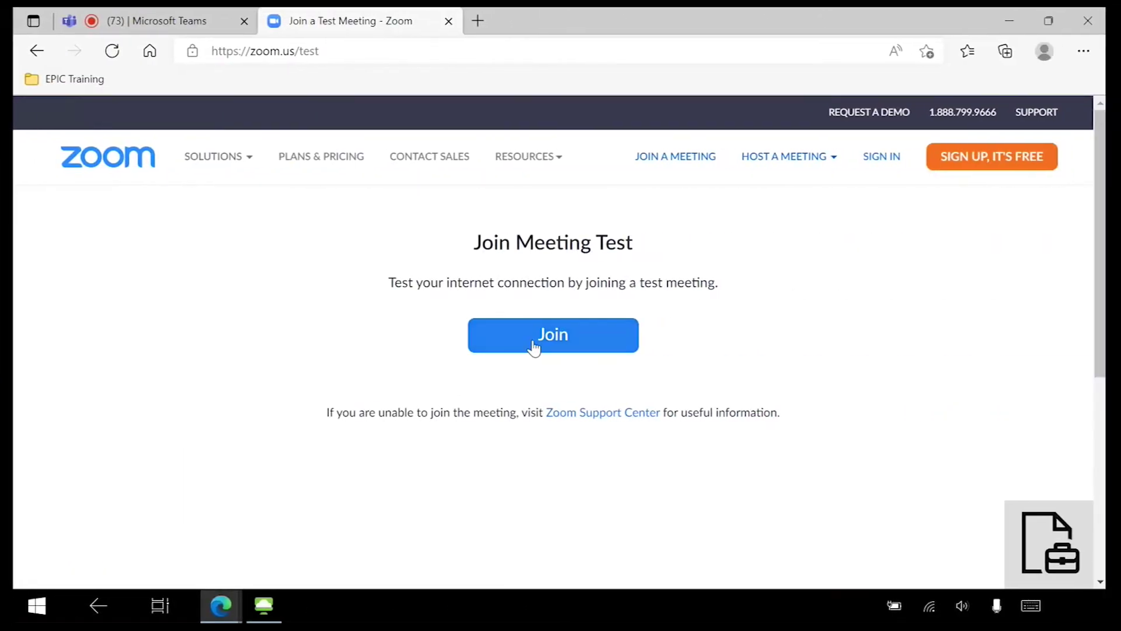
click(533, 344)
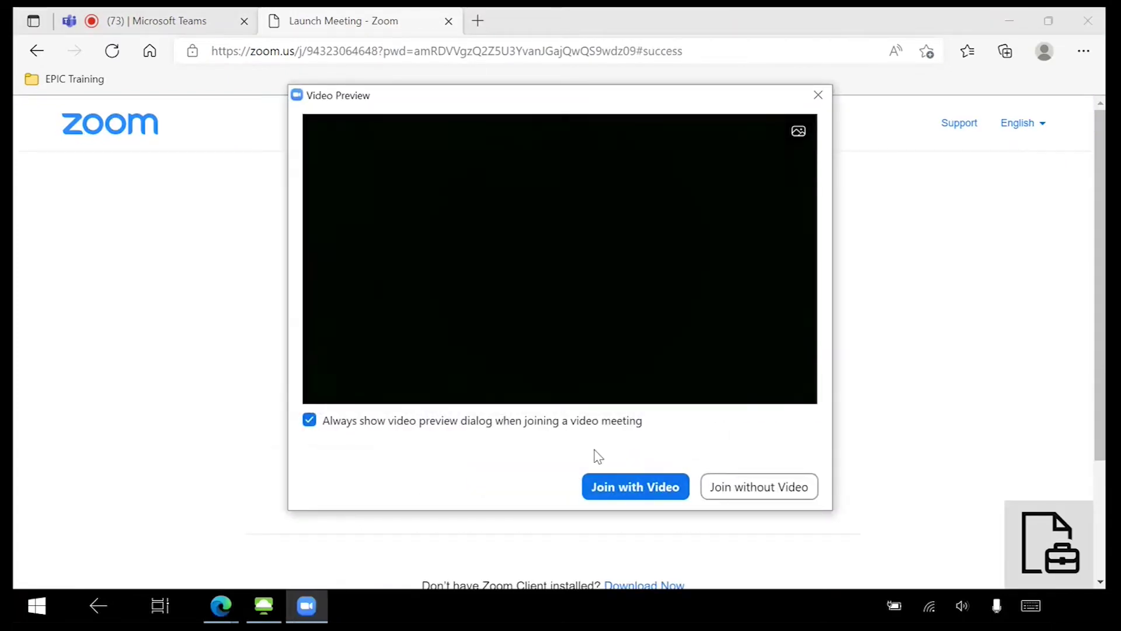
click(649, 492)
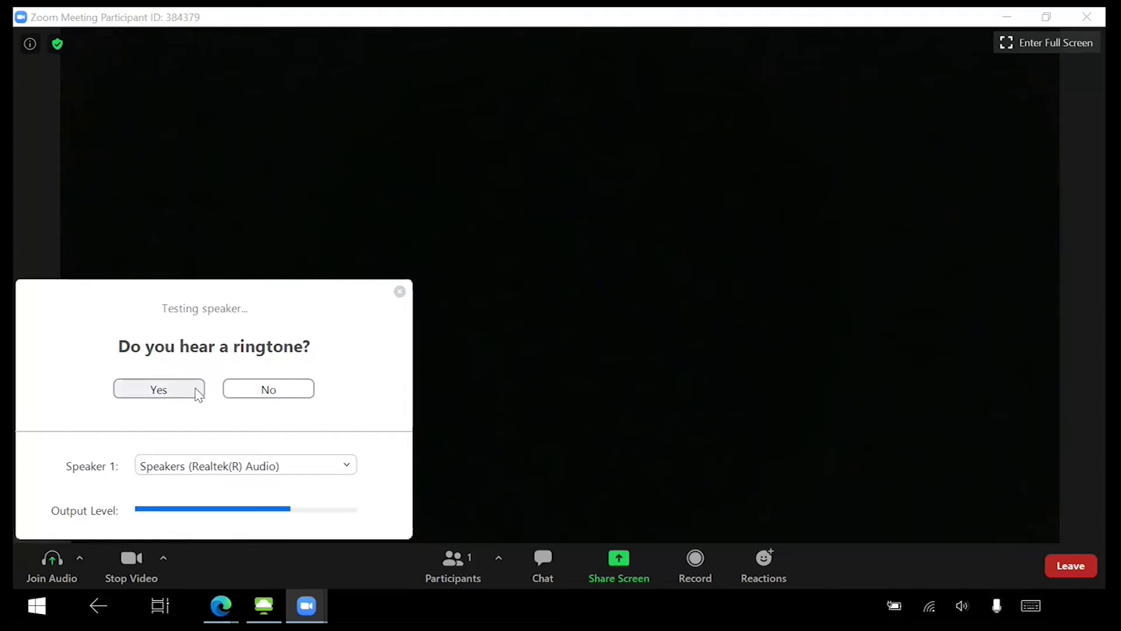
Confirm the test ringtone is audible, then join meeting audio through the computer
click(196, 389)
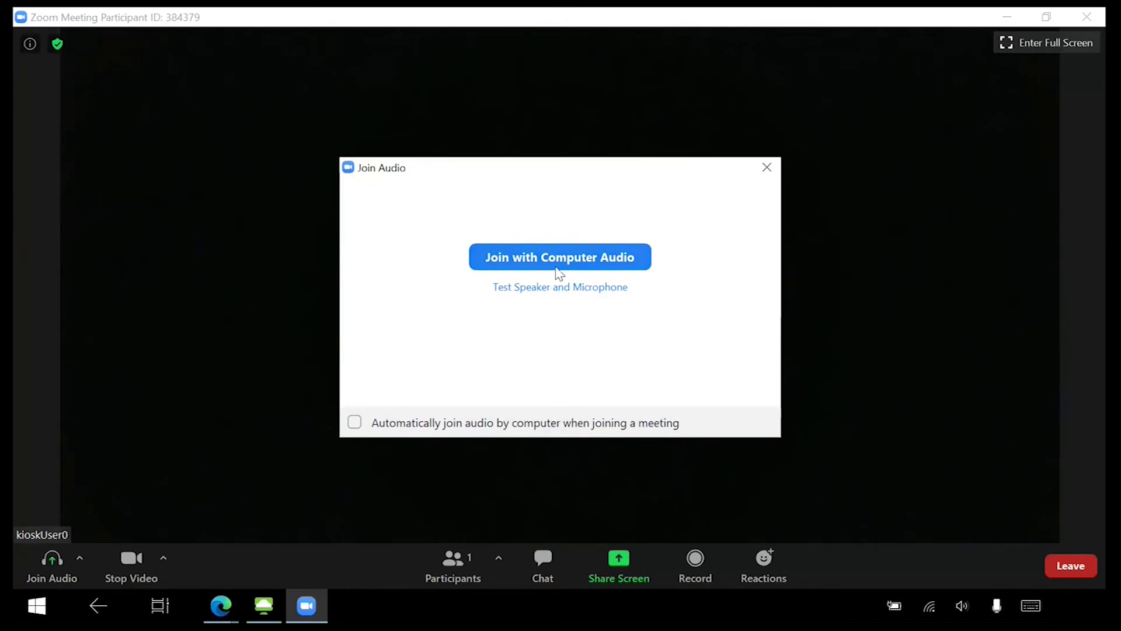
click(559, 260)
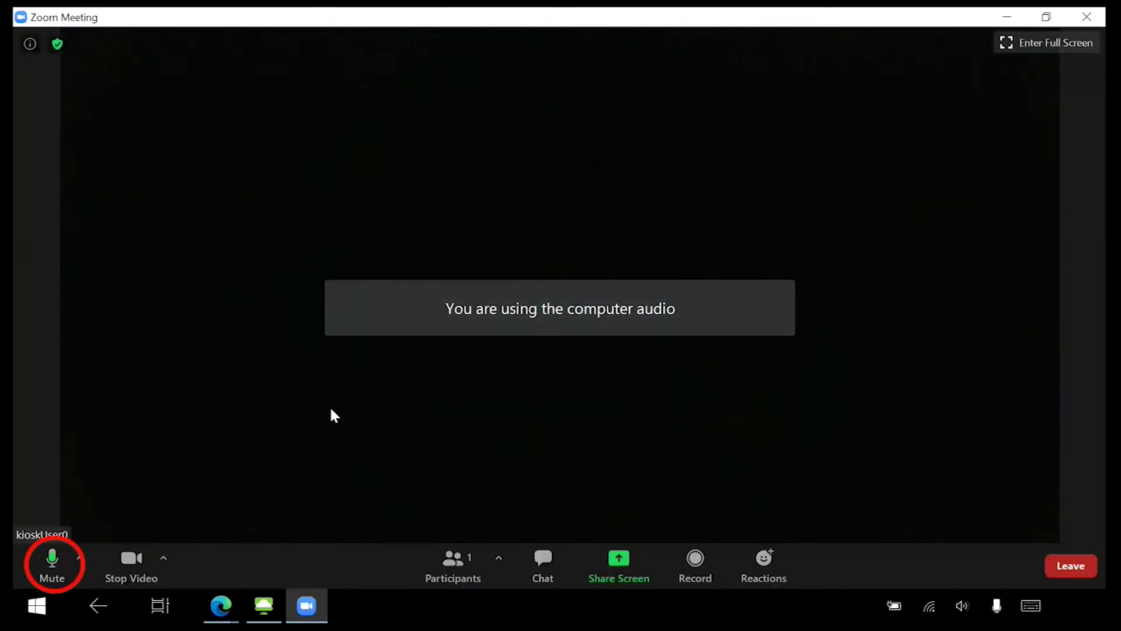
Mute the microphone, stop the video, then enter and exit full screen
click(58, 583)
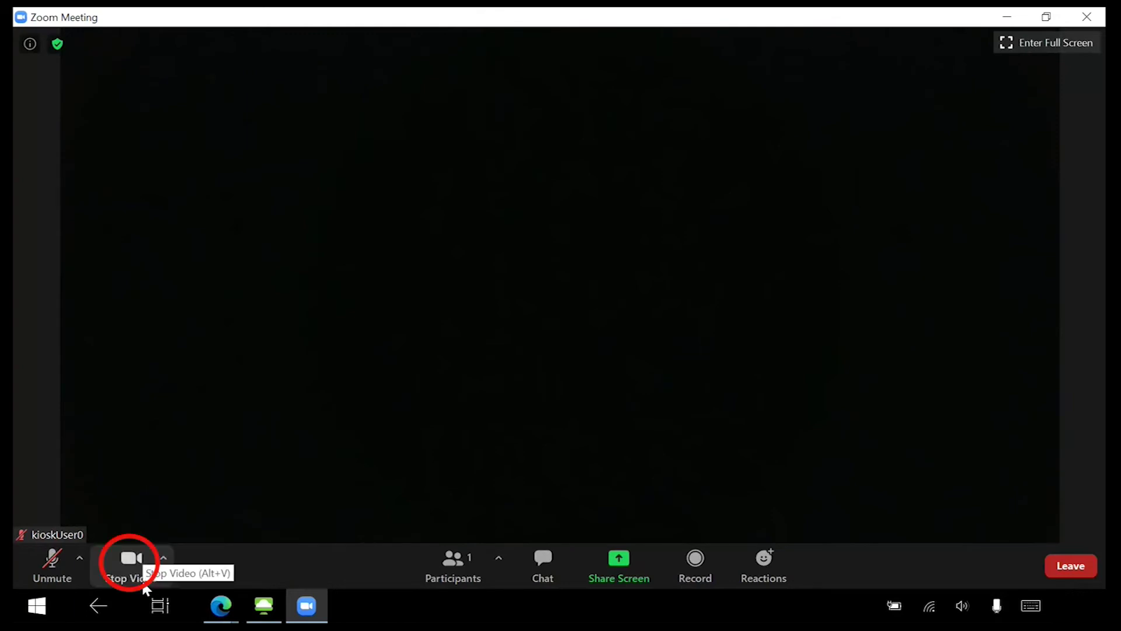
click(144, 586)
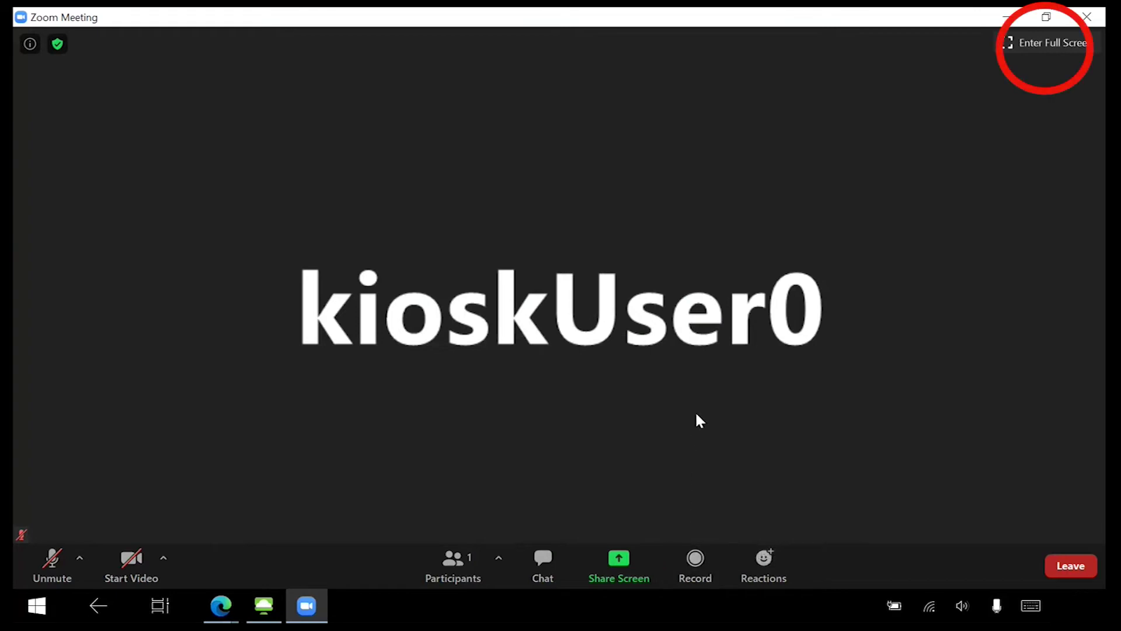
click(1052, 43)
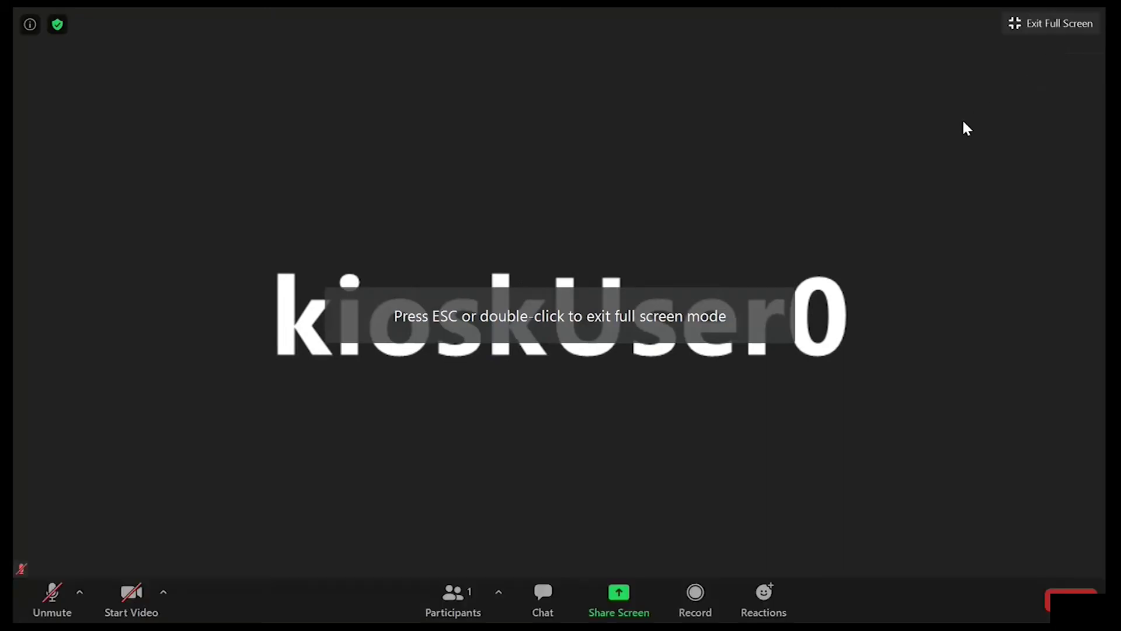
key(Escape)
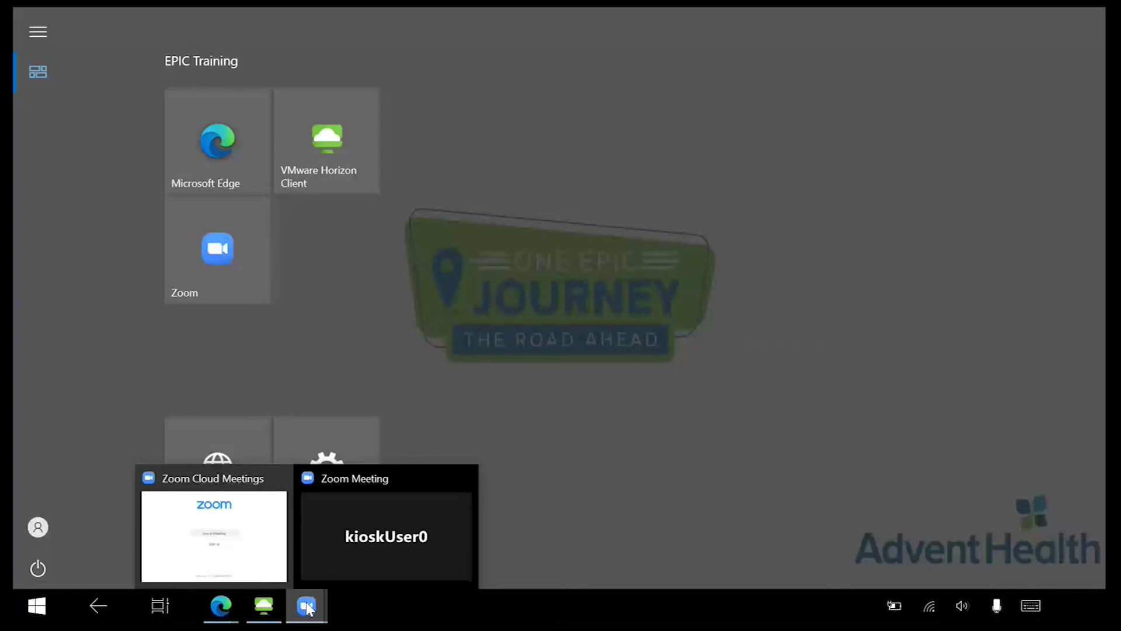
Snap the Zoom meeting to the right half and place VMware Horizon beside it
click(385, 536)
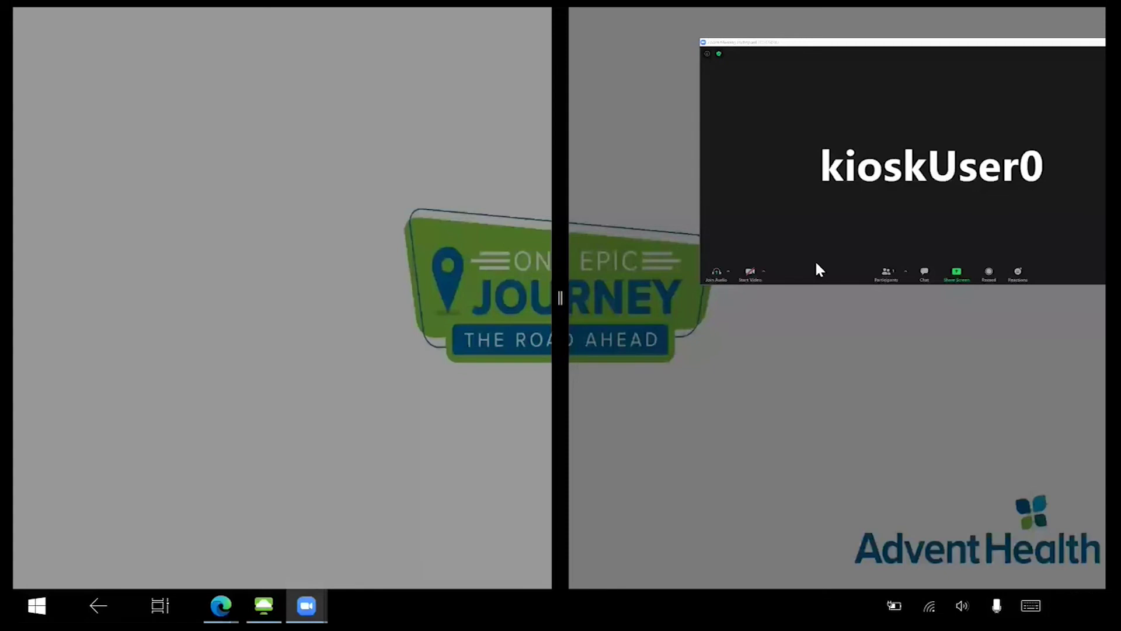
drag(560, 299, 564, 302)
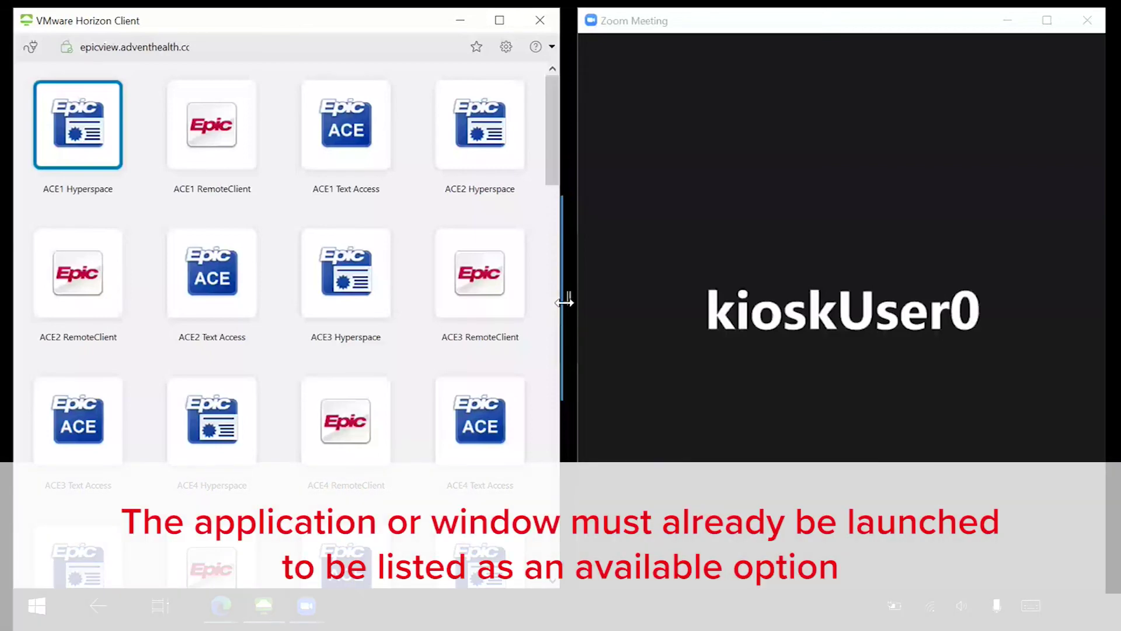
Drag the split divider to the right edge so VMware Horizon Client fills the screen
drag(564, 301, 1112, 301)
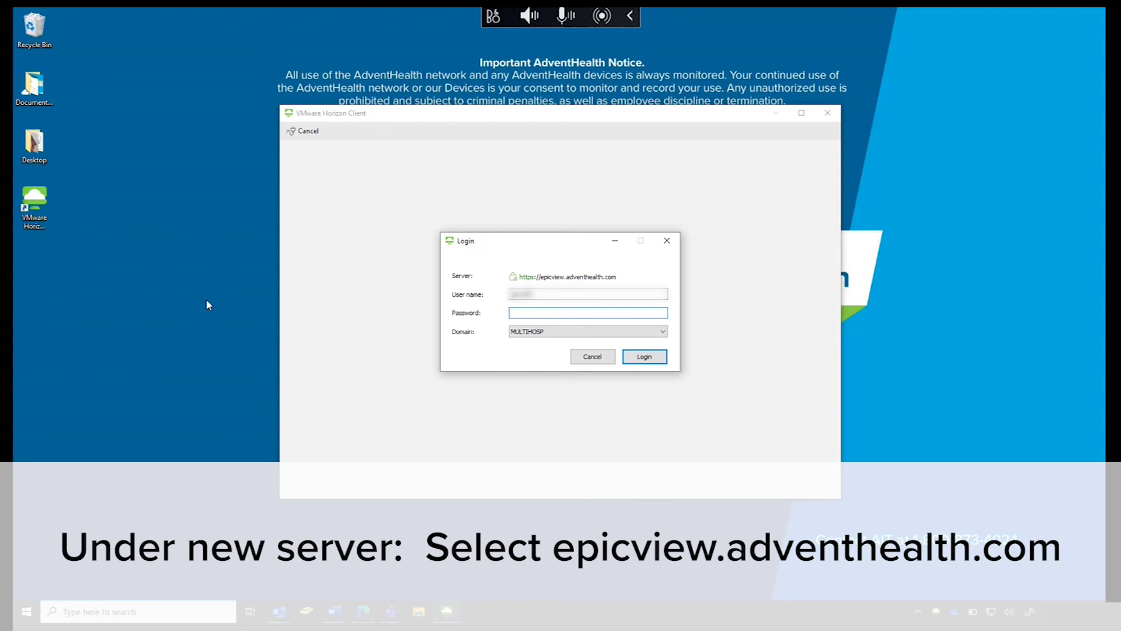
Log in to epicview.adventhealth.com with the password and authenticator approval, then choose to log off
text(*********)
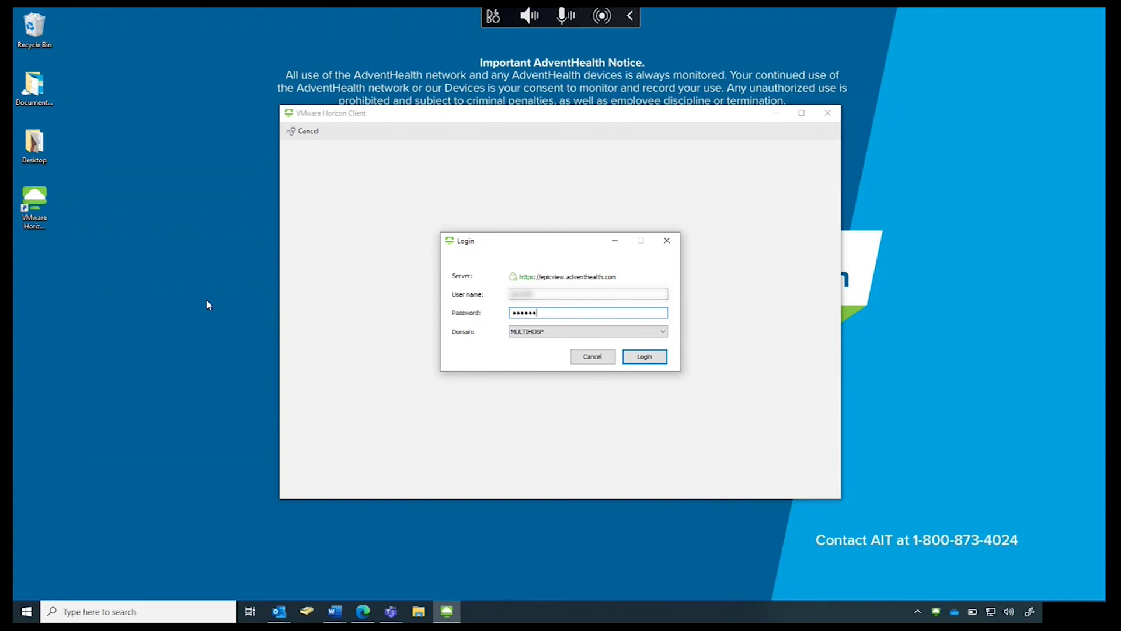
text(******)
key(Return)
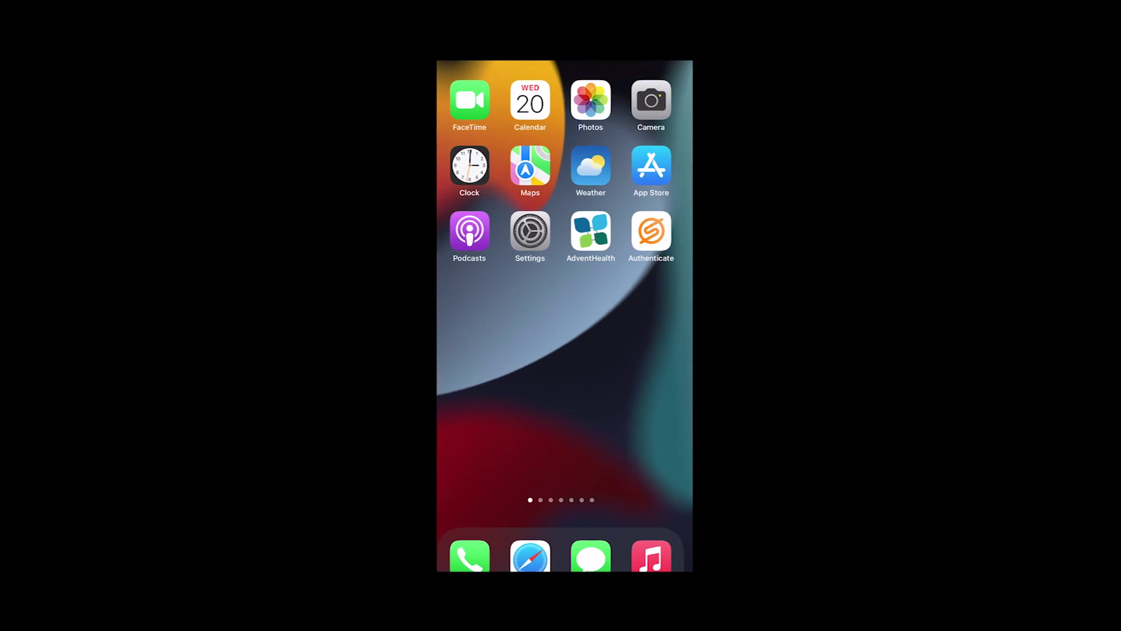
click(651, 231)
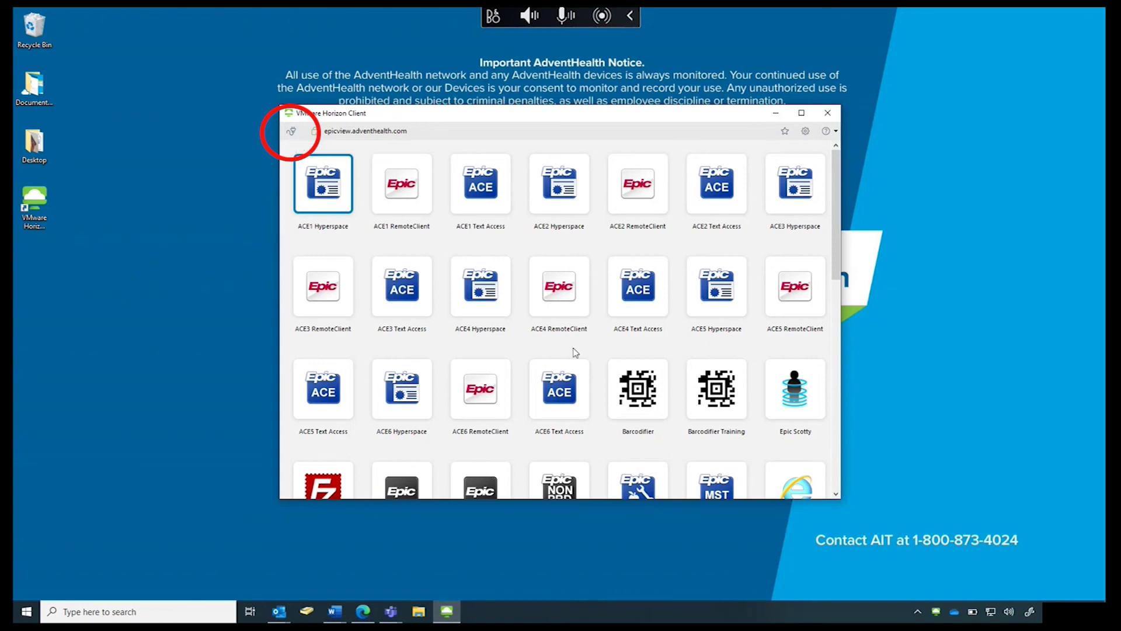
click(291, 131)
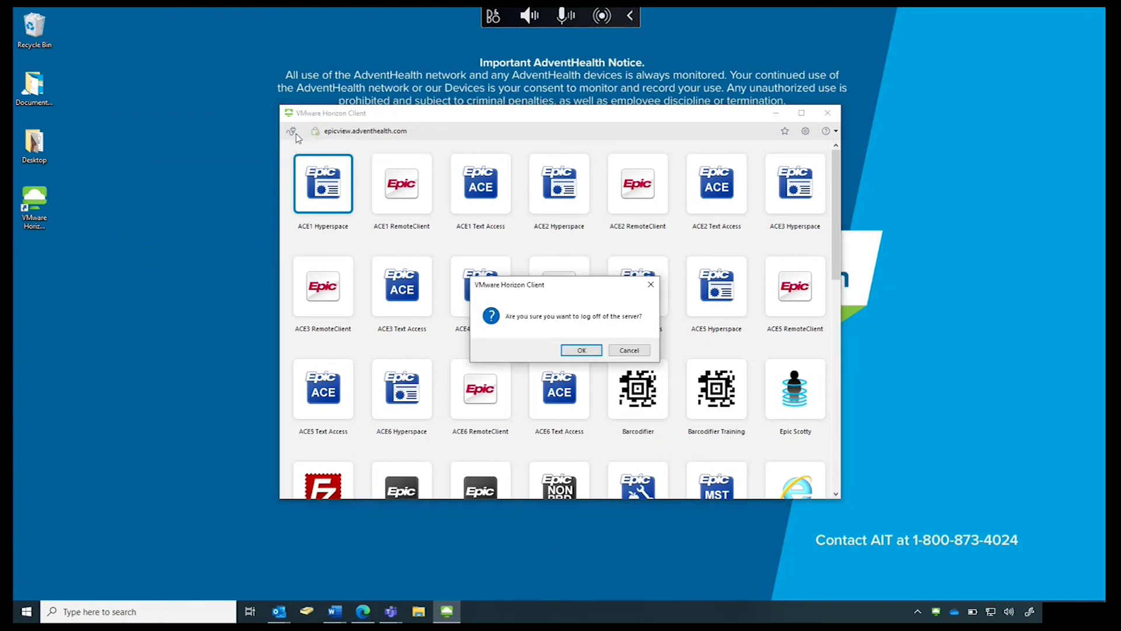